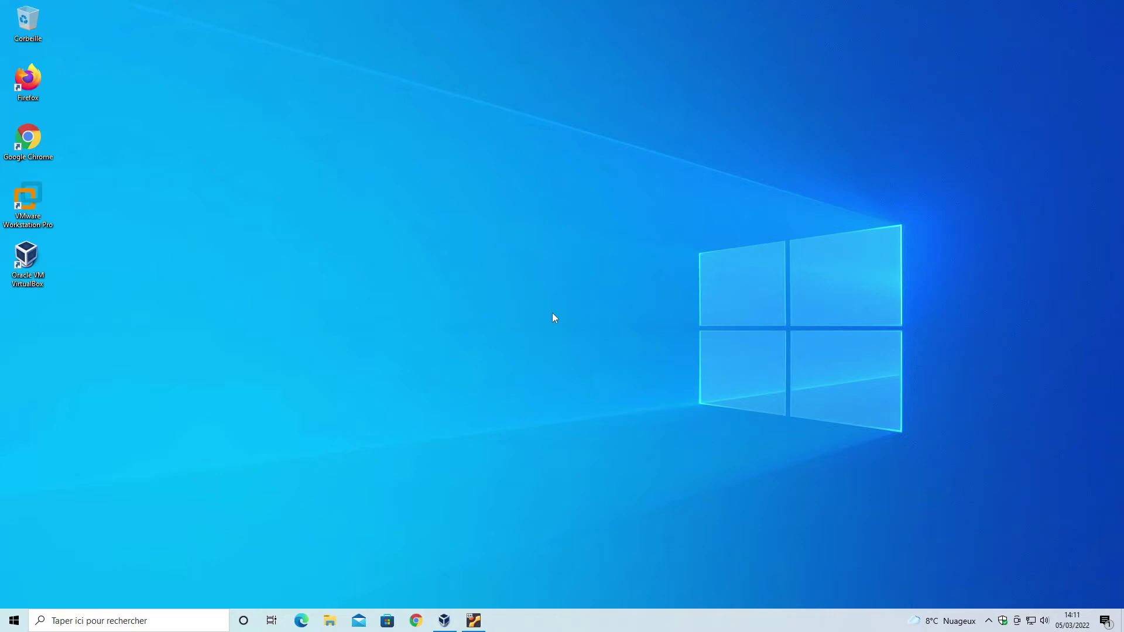
Display the running Ubuntu virtual machine from VirtualBox and launch Firefox inside it.
click(445, 621)
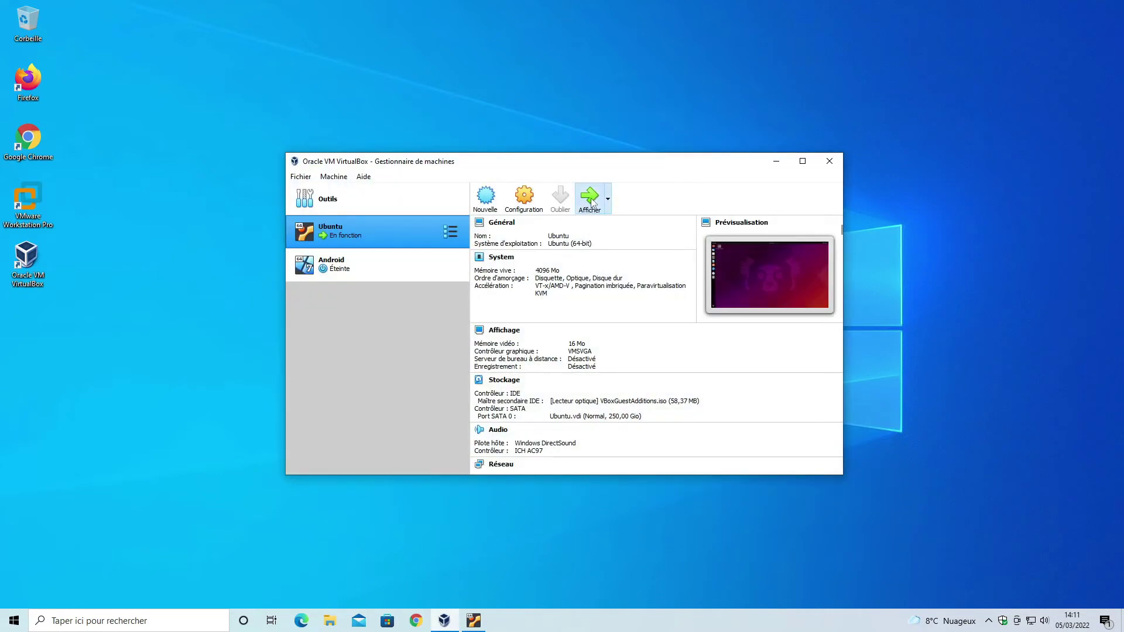
click(590, 197)
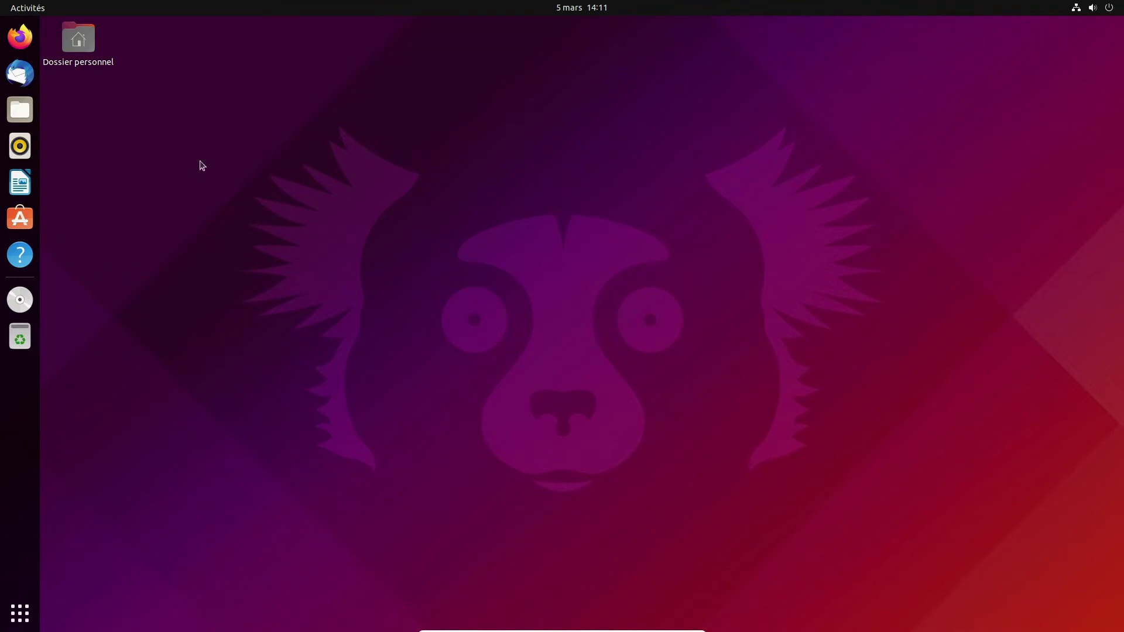
click(20, 37)
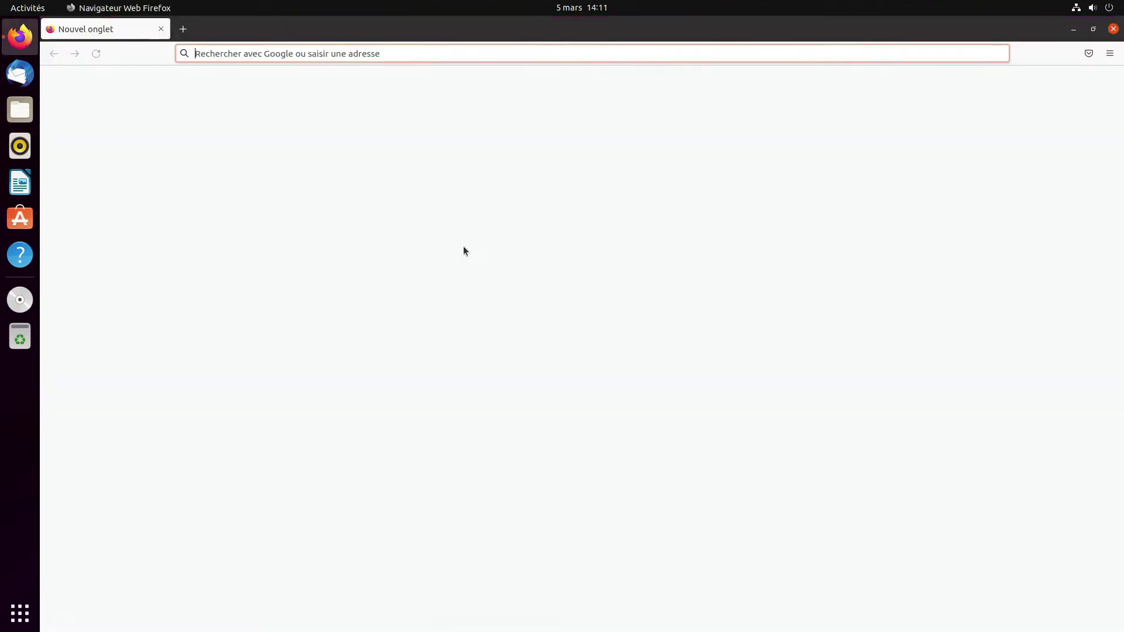
click(1110, 94)
Search Google for "télécharger google chrome" and accept Google's cookie terms.
click(271, 54)
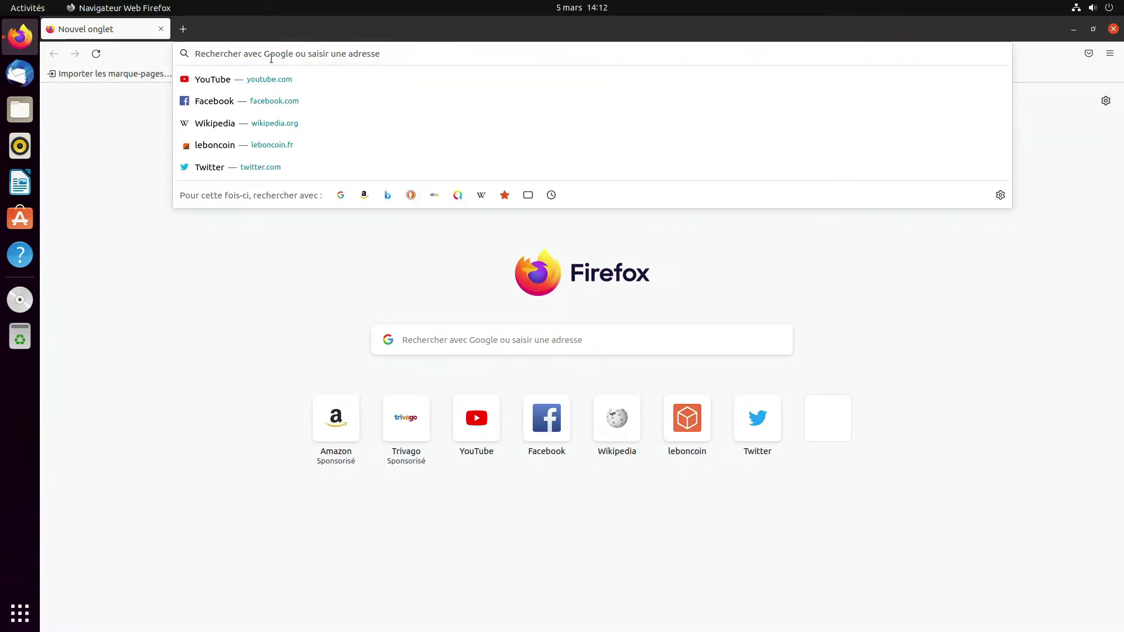
text(télécharger)
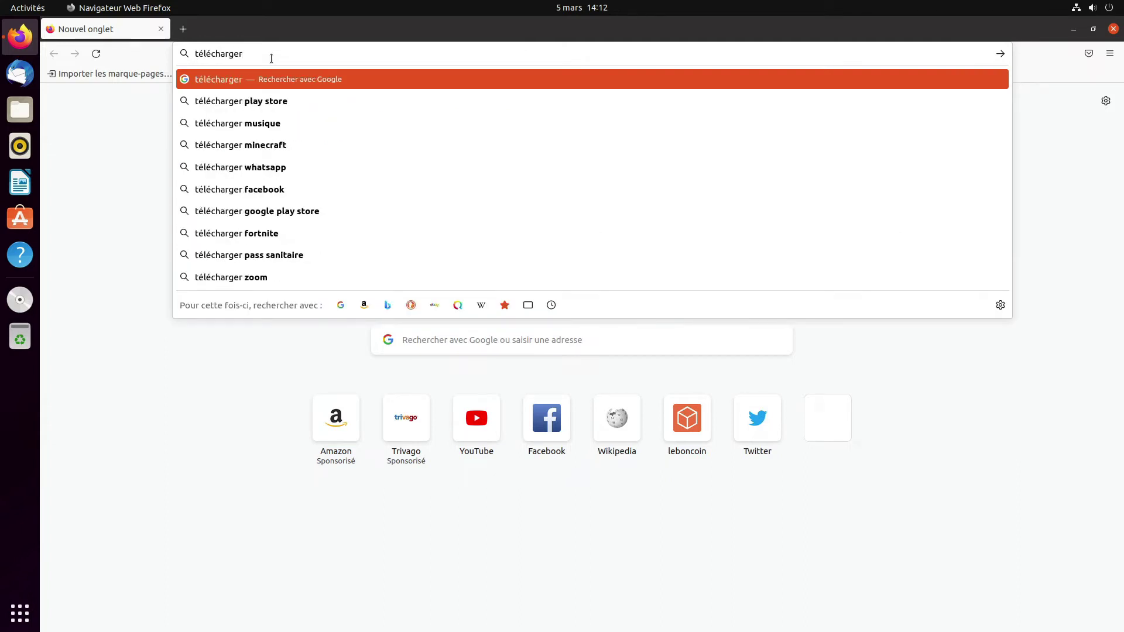
text( goog)
key(Down)
key(Down)
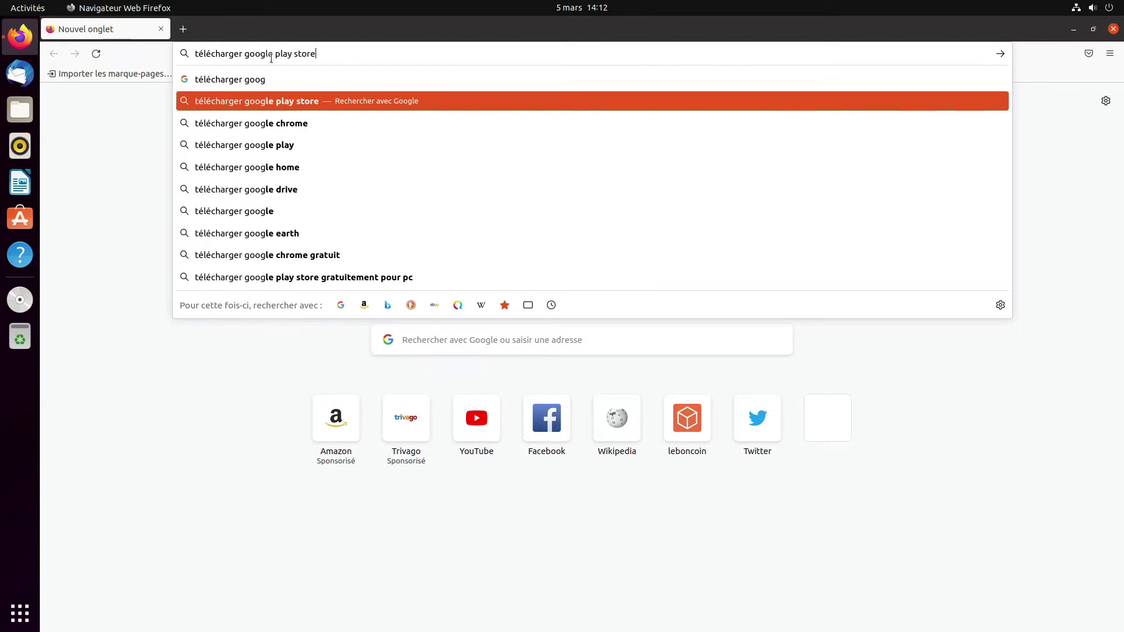
key(Return)
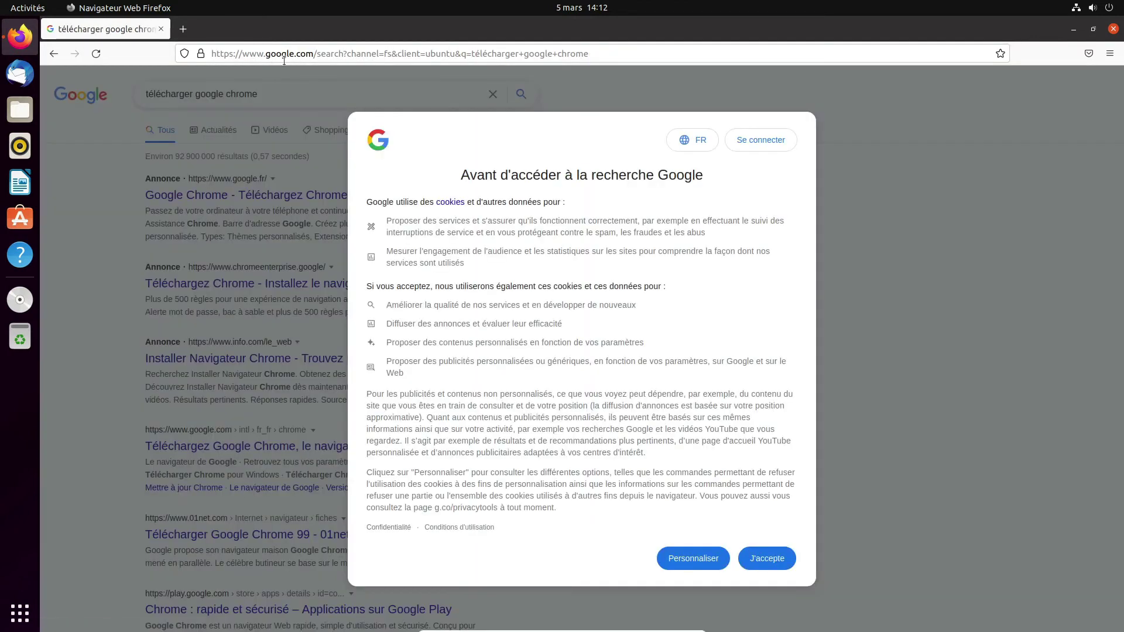
click(766, 560)
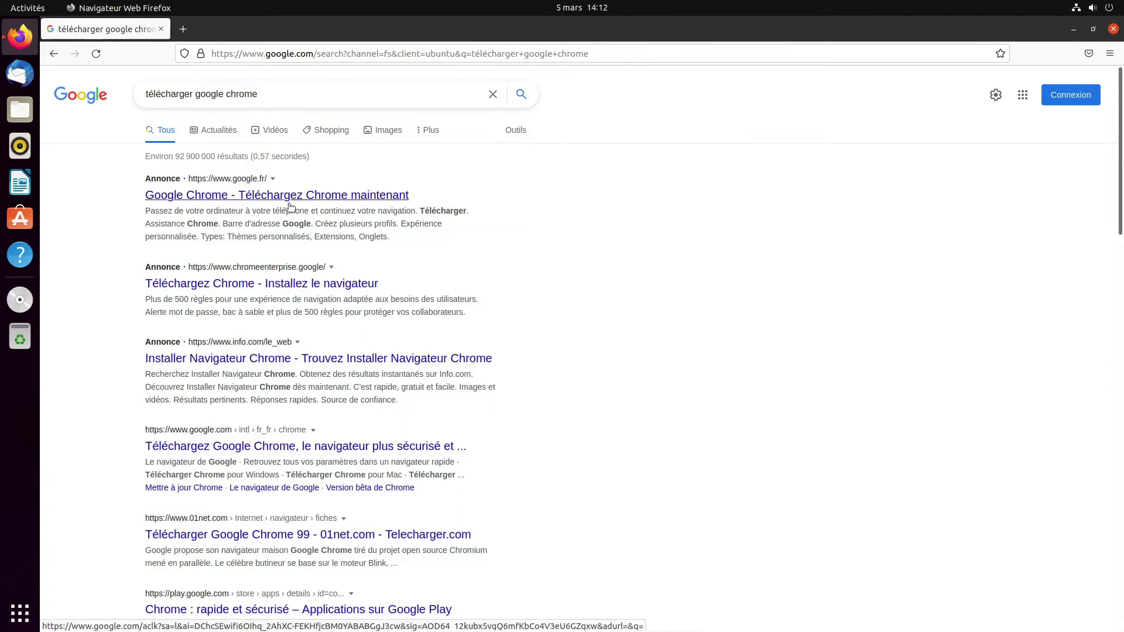
Download the 64-bit .deb package for Debian/Ubuntu from Google's official Chrome page, saving the file to disk.
click(264, 452)
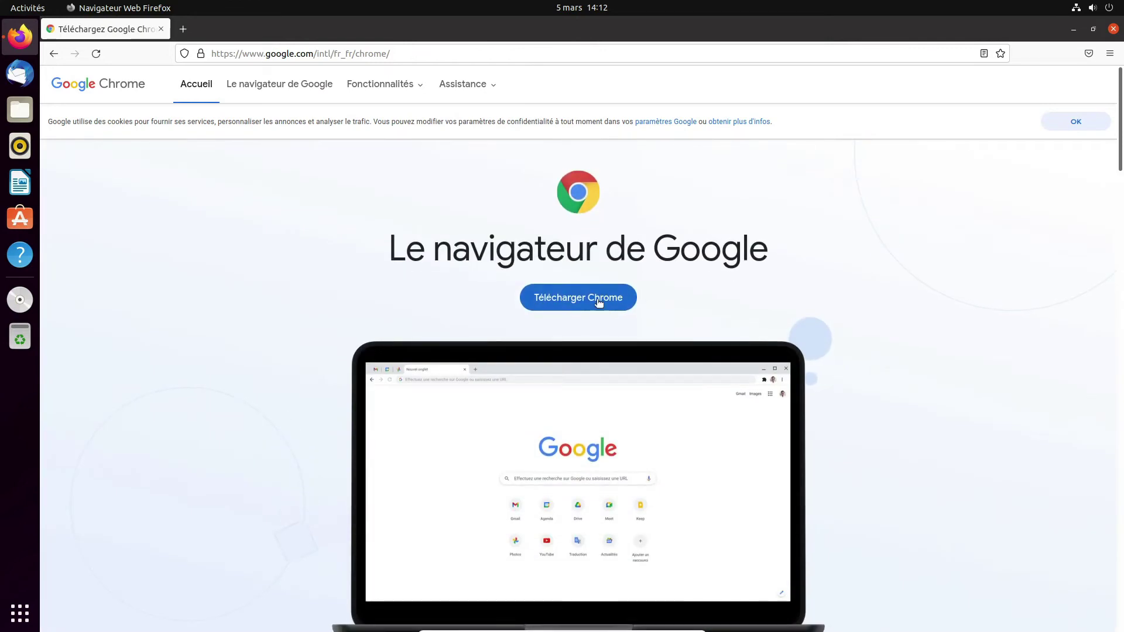
click(598, 302)
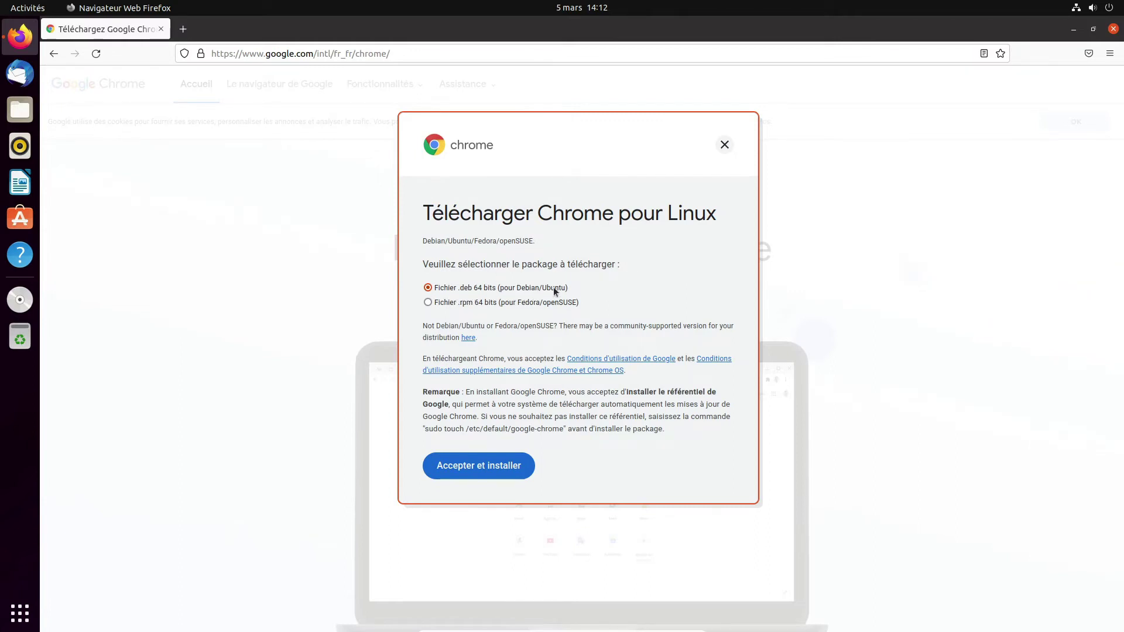
click(481, 470)
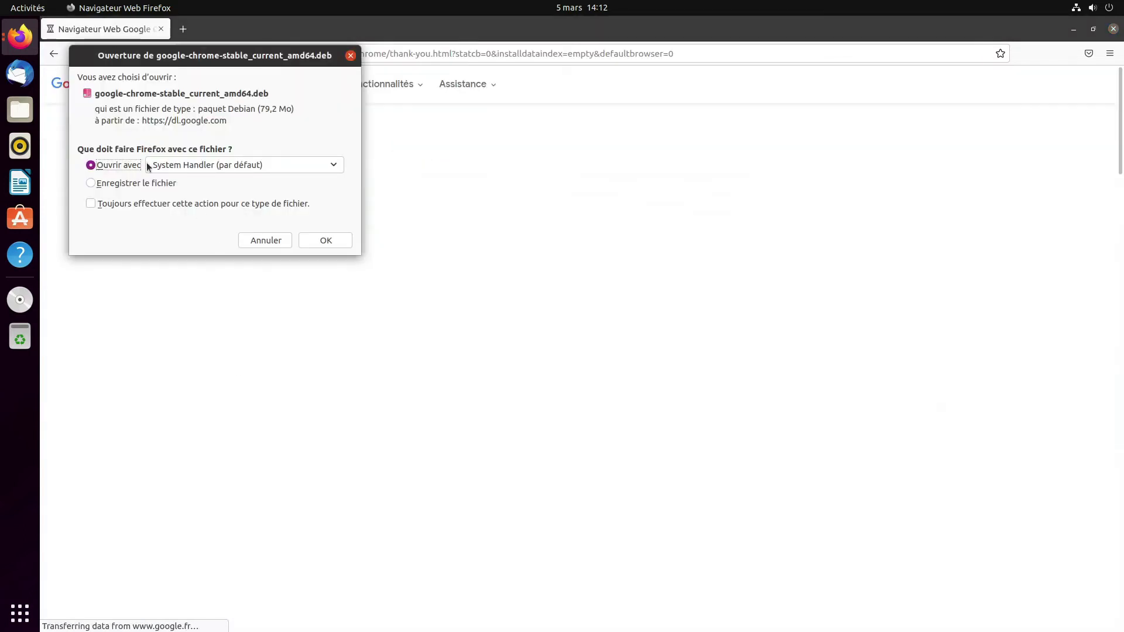
click(133, 184)
click(329, 244)
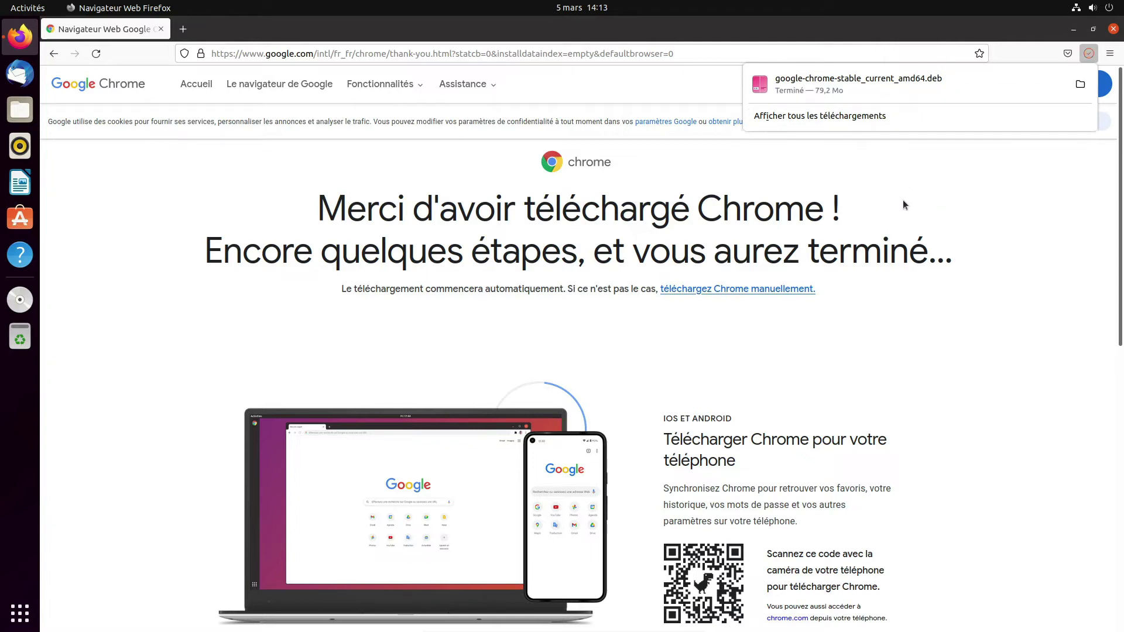
Close Firefox and open google-chrome-stable_current_amd64.deb from the Téléchargements folder with the application installer.
click(1114, 29)
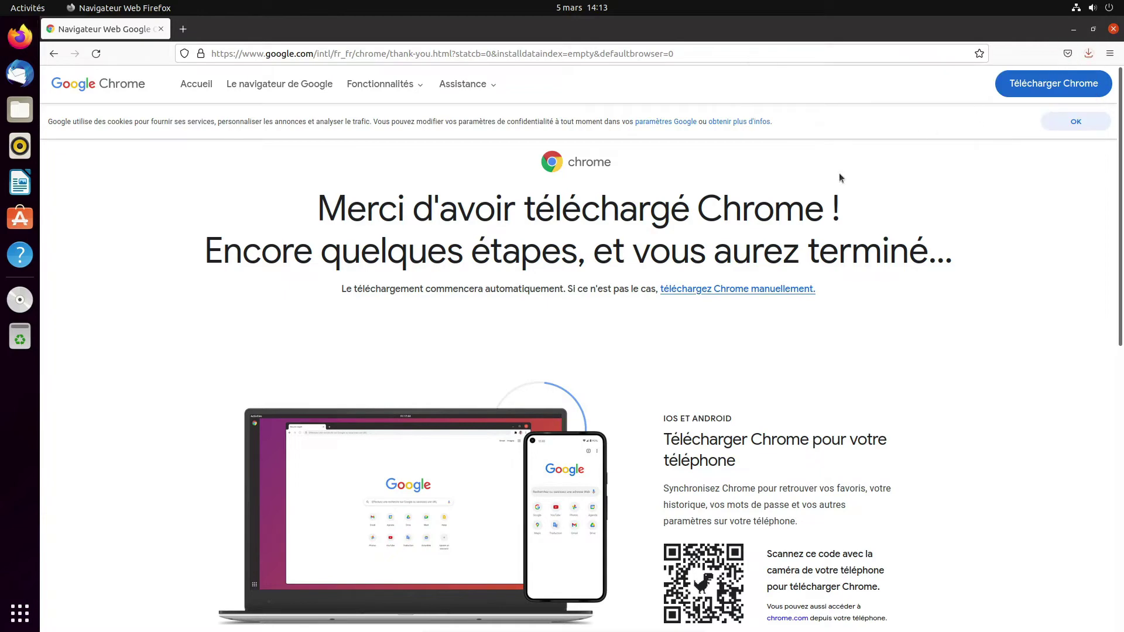
click(20, 110)
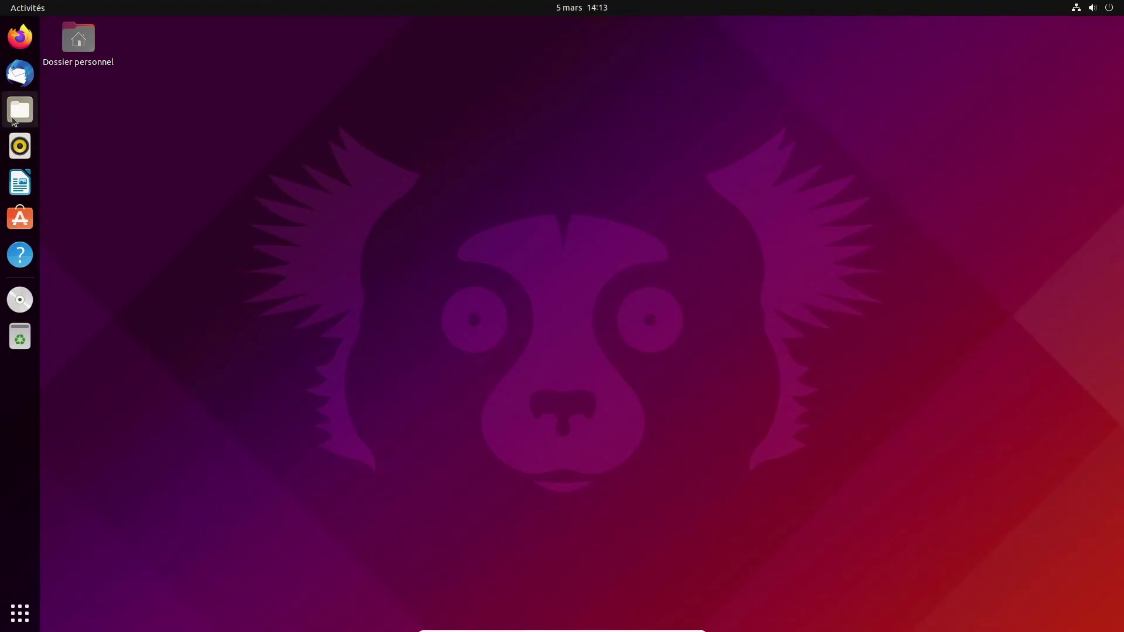
double_click(221, 149)
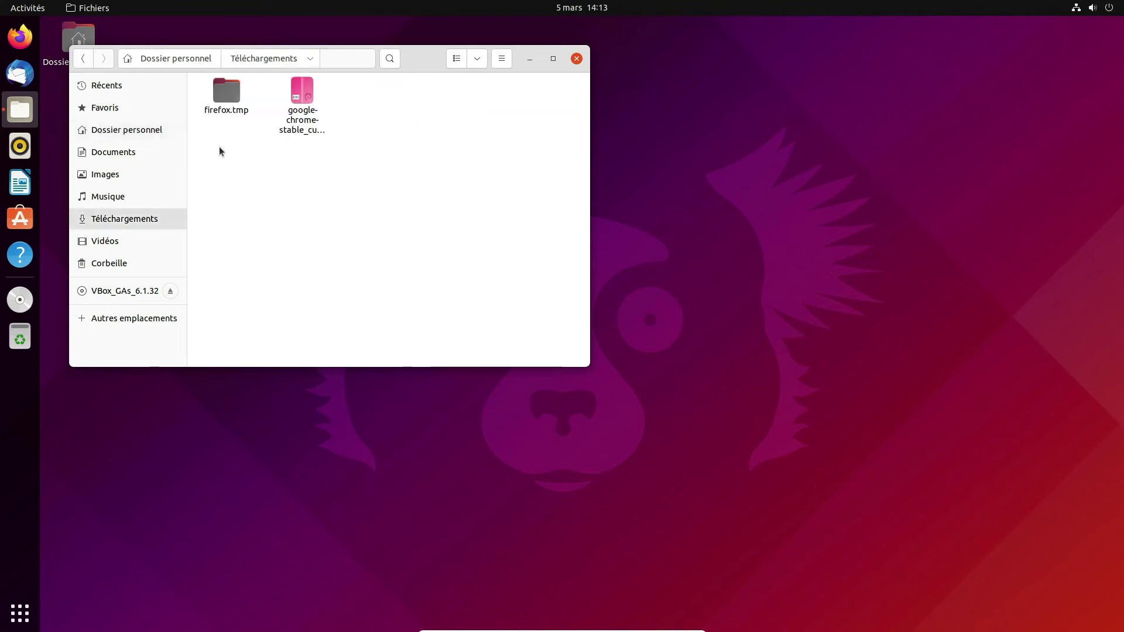
click(308, 96)
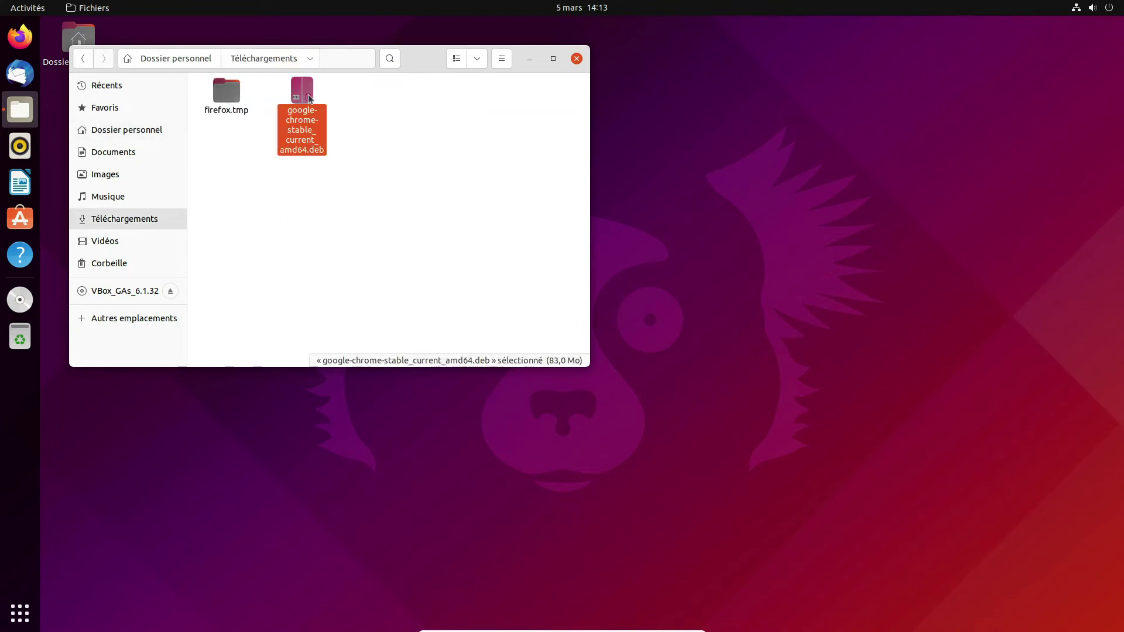
right_click(308, 96)
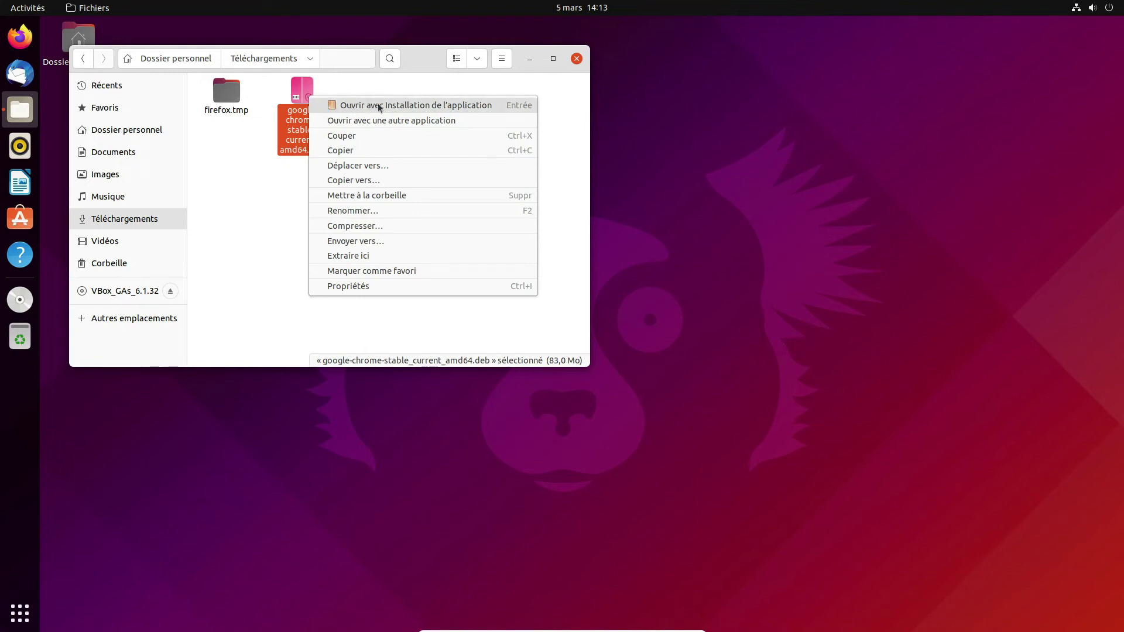
click(417, 105)
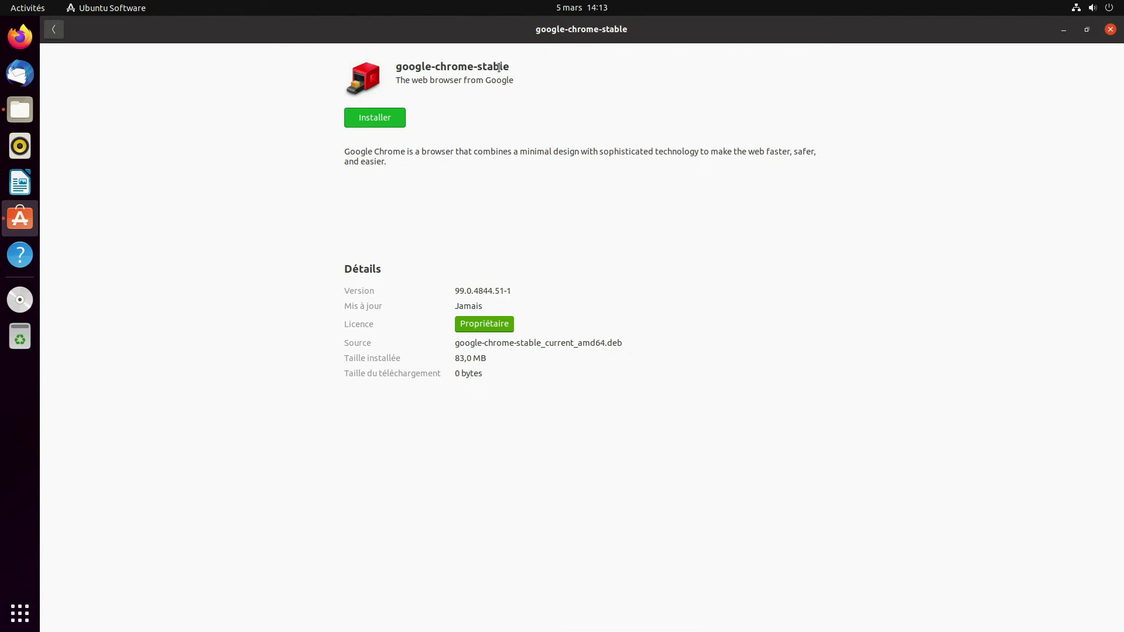
Install google-chrome-stable, authenticating with the account password, and close Ubuntu Software.
click(374, 117)
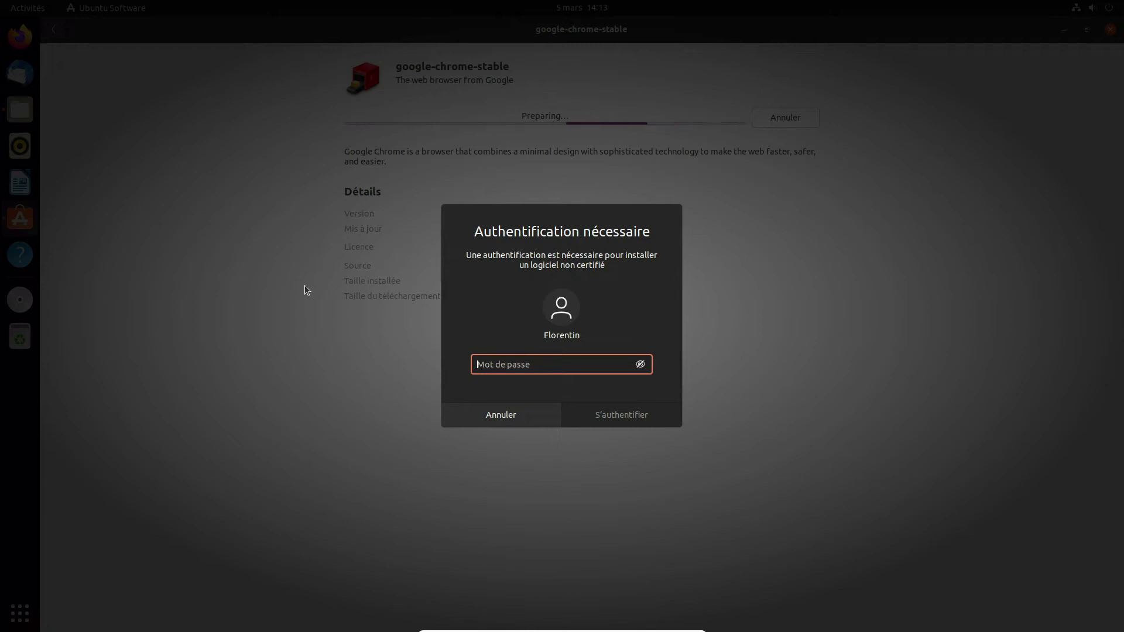
text(*********)
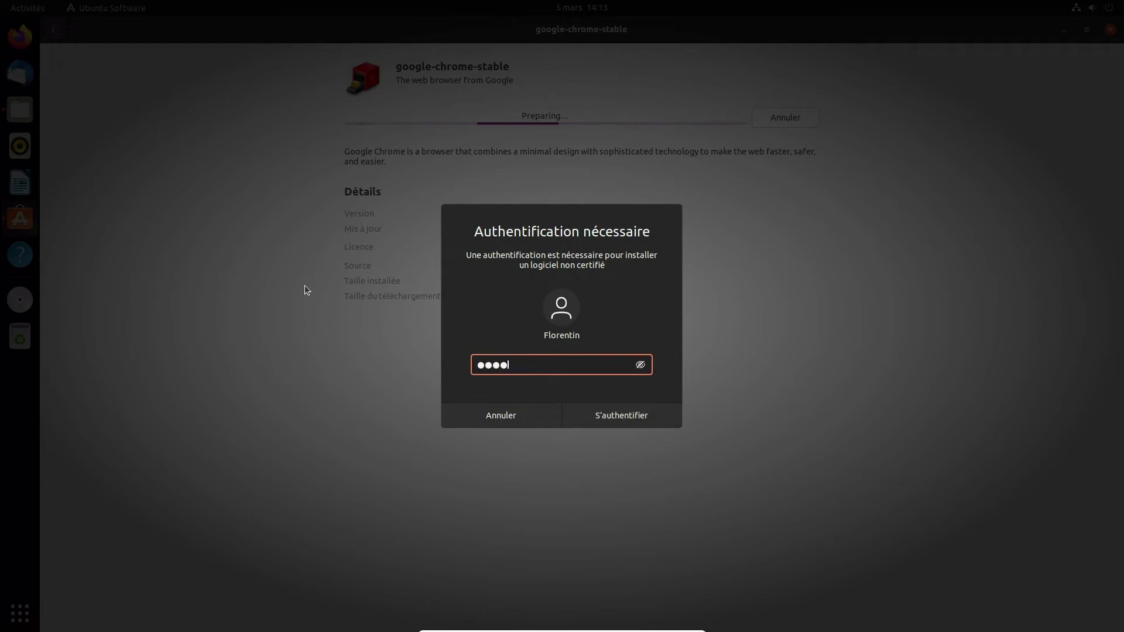
key(Return)
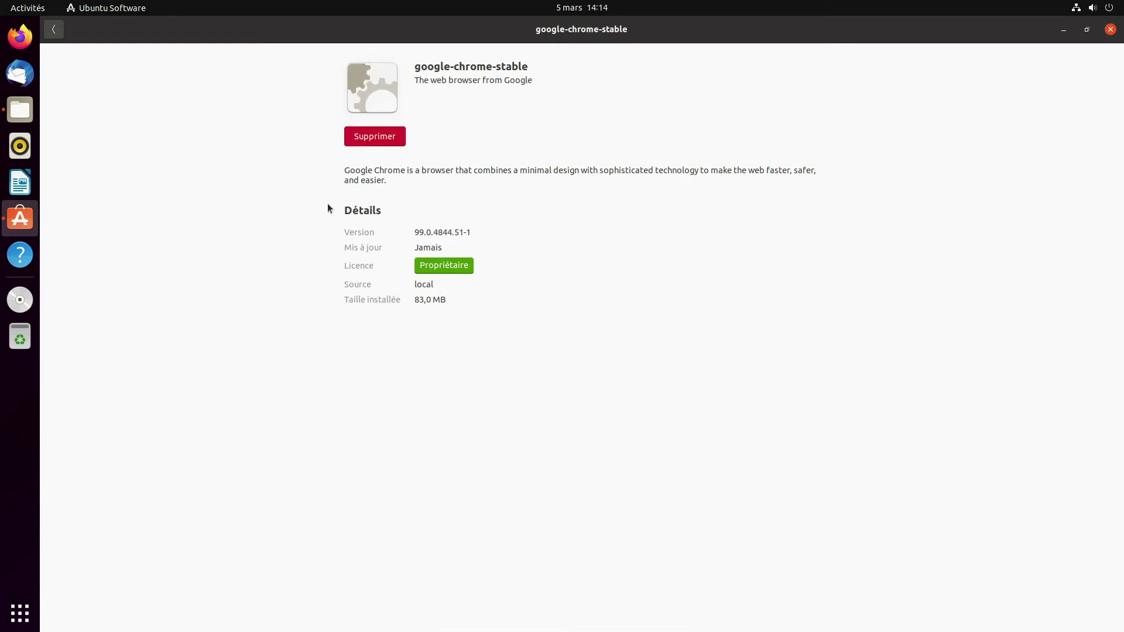
click(1111, 29)
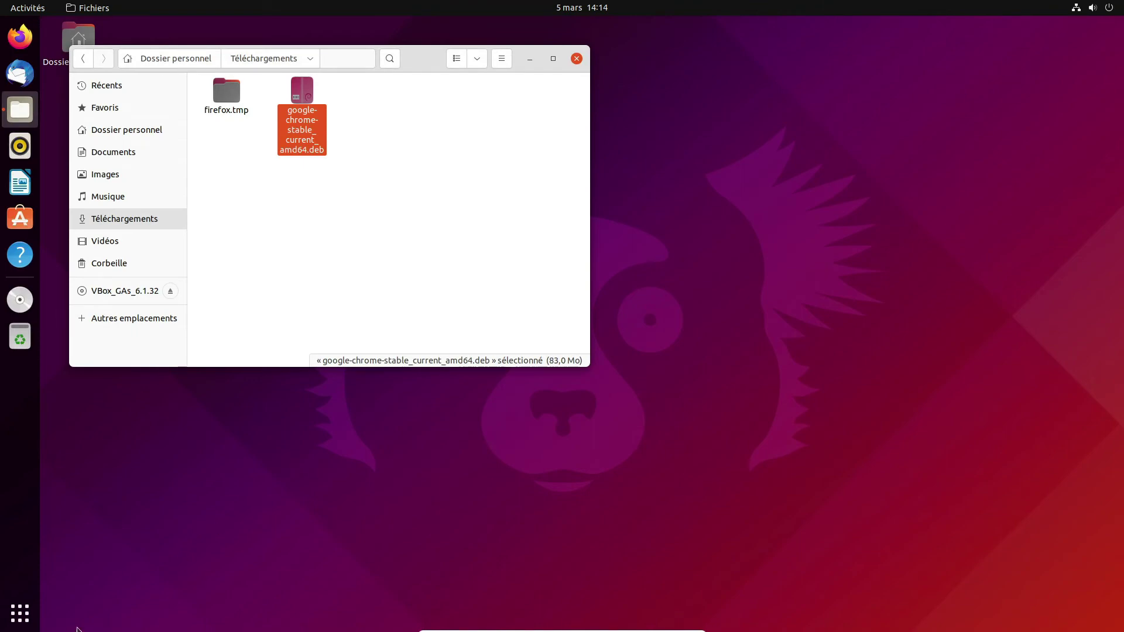
Find Google Chrome among the installed applications, launch it past its welcome dialog and maximize the browser window.
click(20, 613)
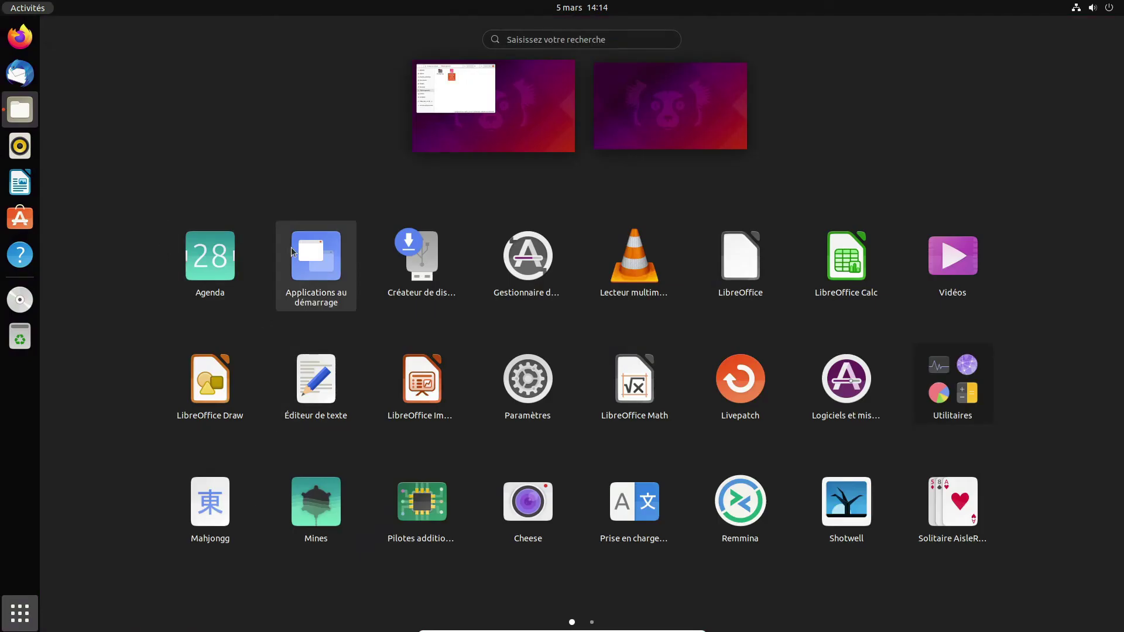
text(gool)
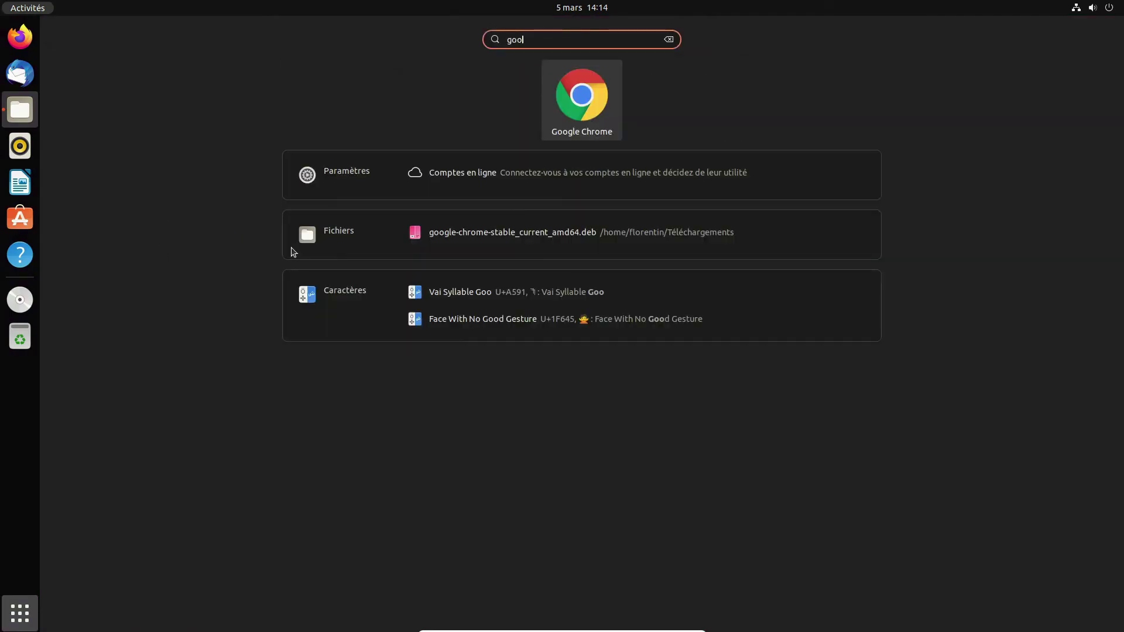
key(Return)
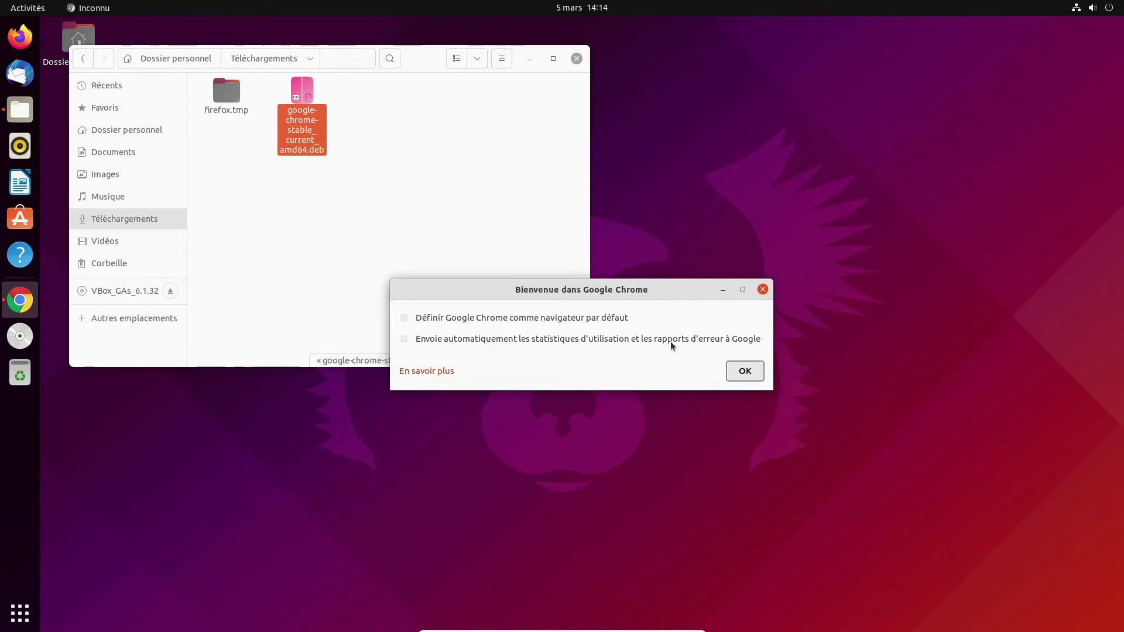
click(747, 372)
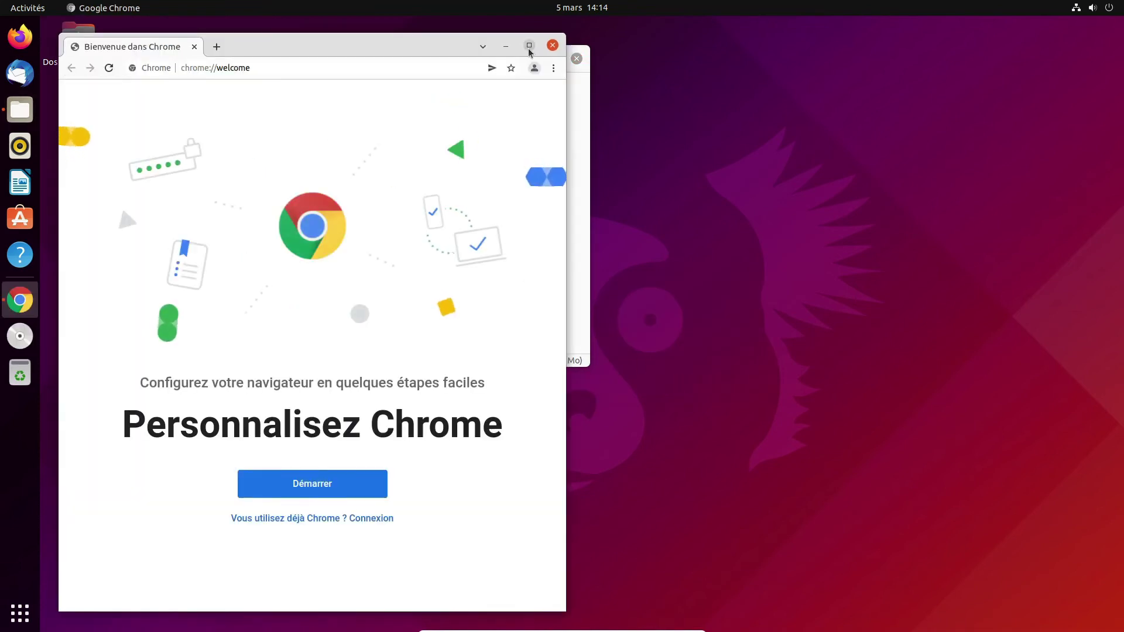
click(529, 45)
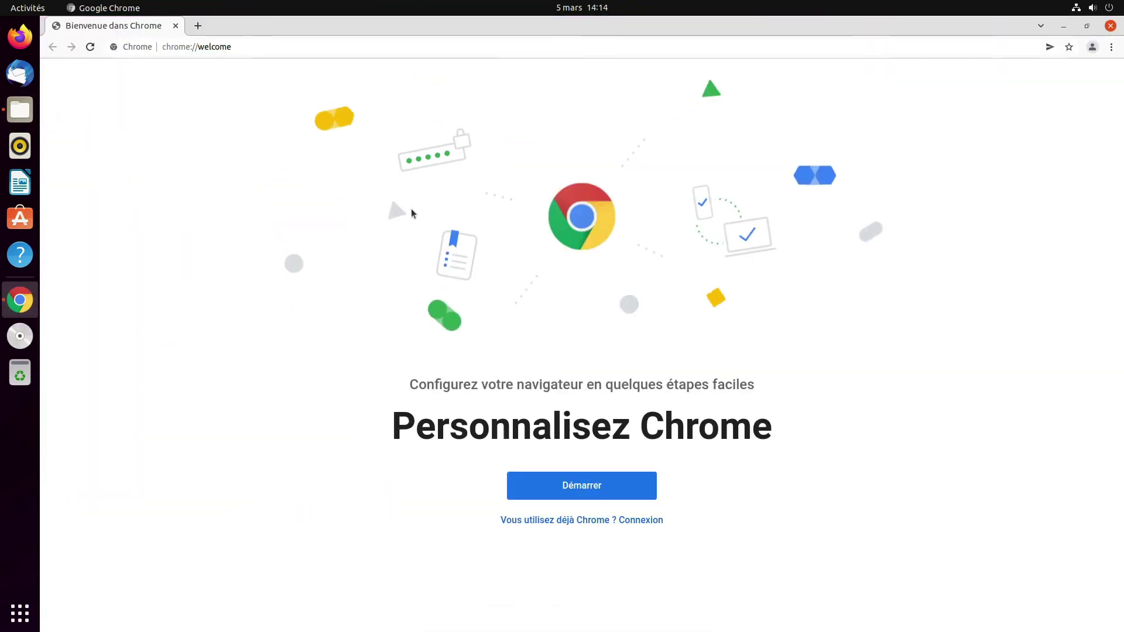
Start Chrome's personalization and add Actualités and Traduire to the preselected Gmail, YouTube and Maps bookmarks.
click(548, 472)
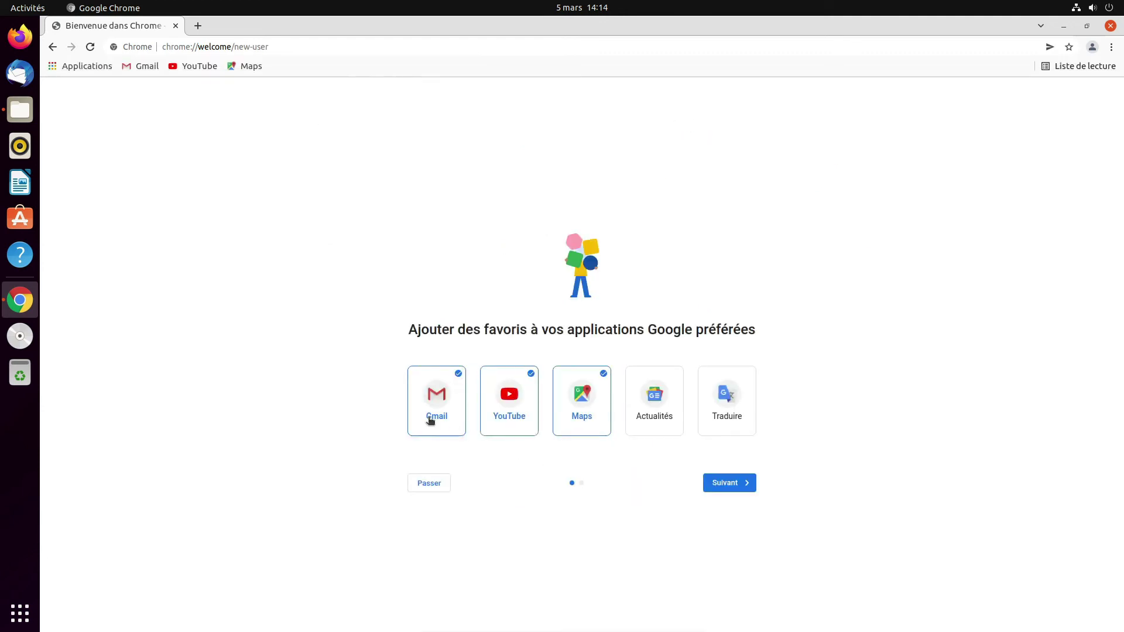
click(682, 423)
click(728, 414)
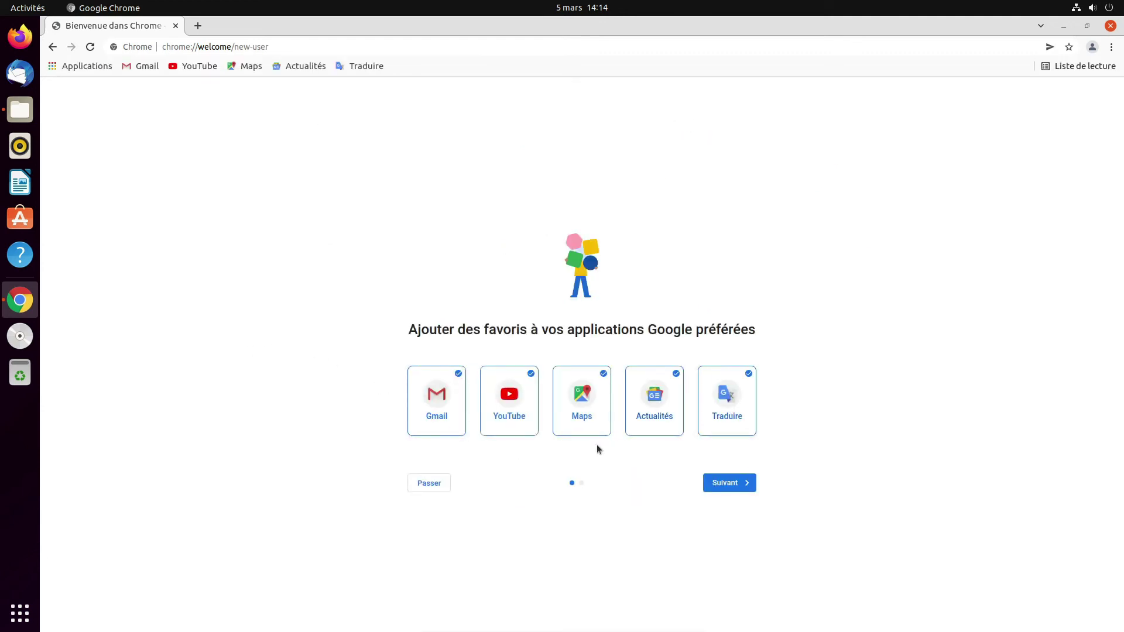
click(736, 486)
Choose the Formes géométriques background and decline signing in for synchronization.
click(711, 437)
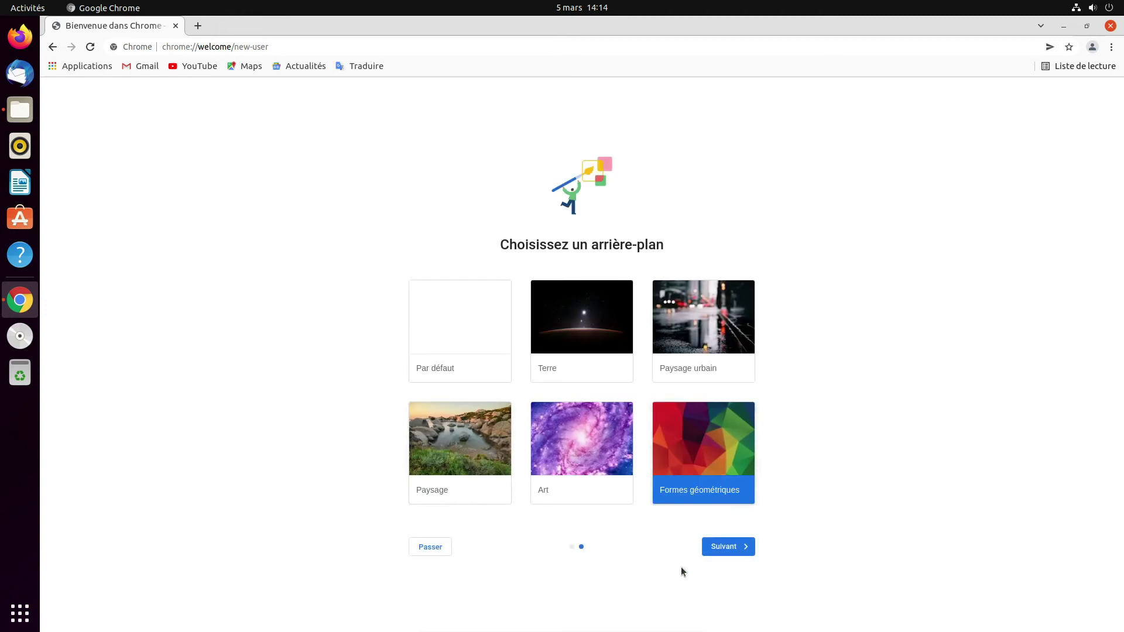
click(729, 546)
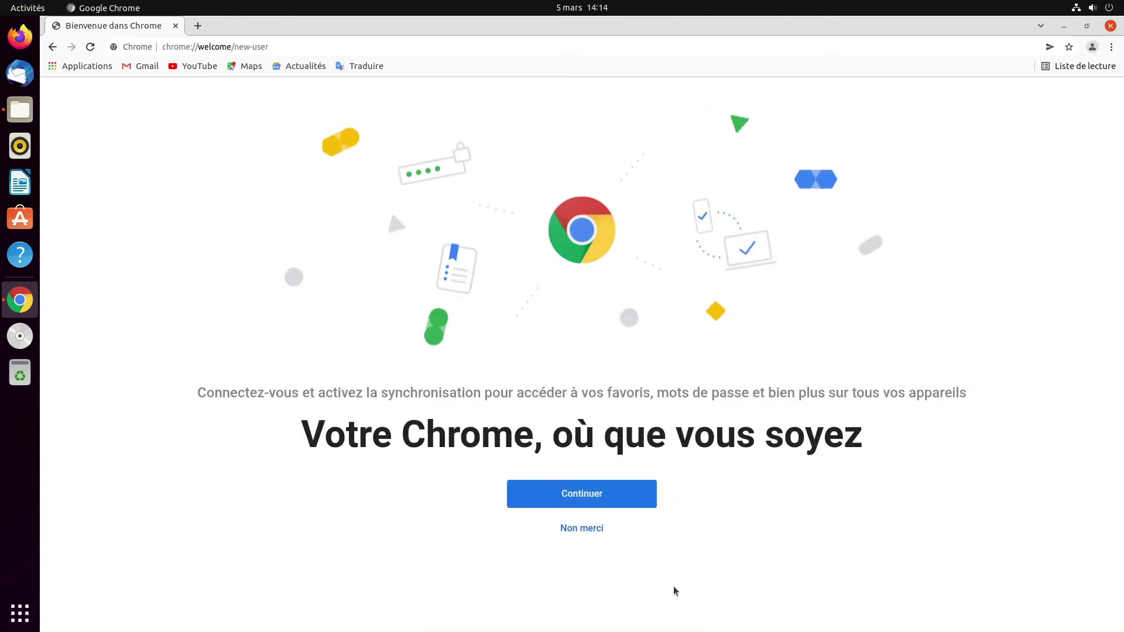
click(591, 529)
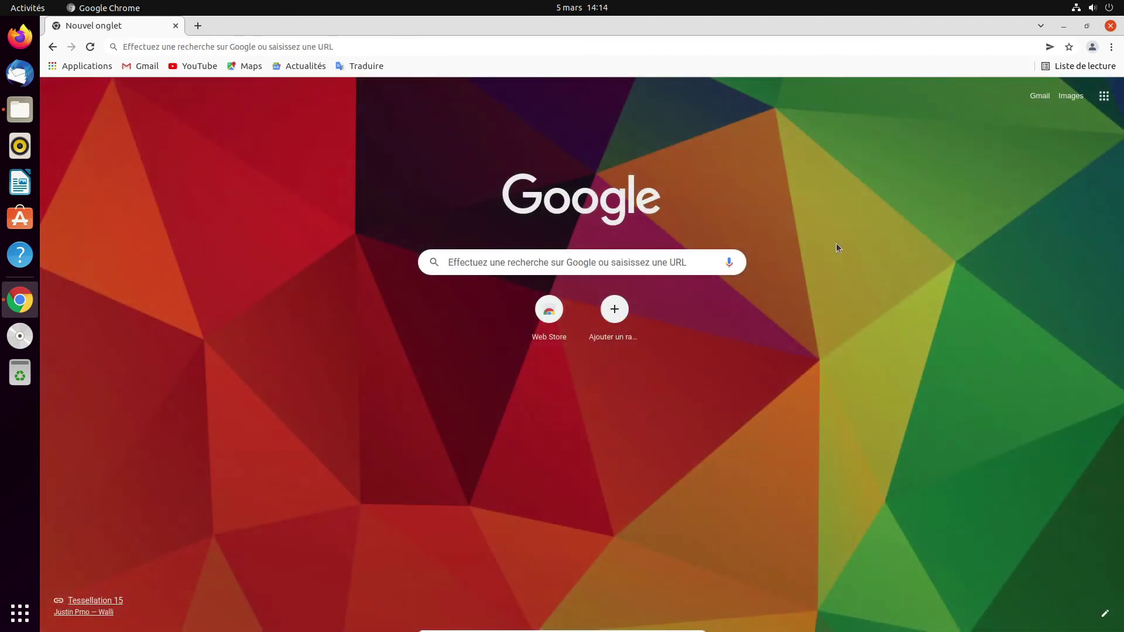
Open the À propos de Chrome page in Chrome's settings to check the installed version.
click(1112, 46)
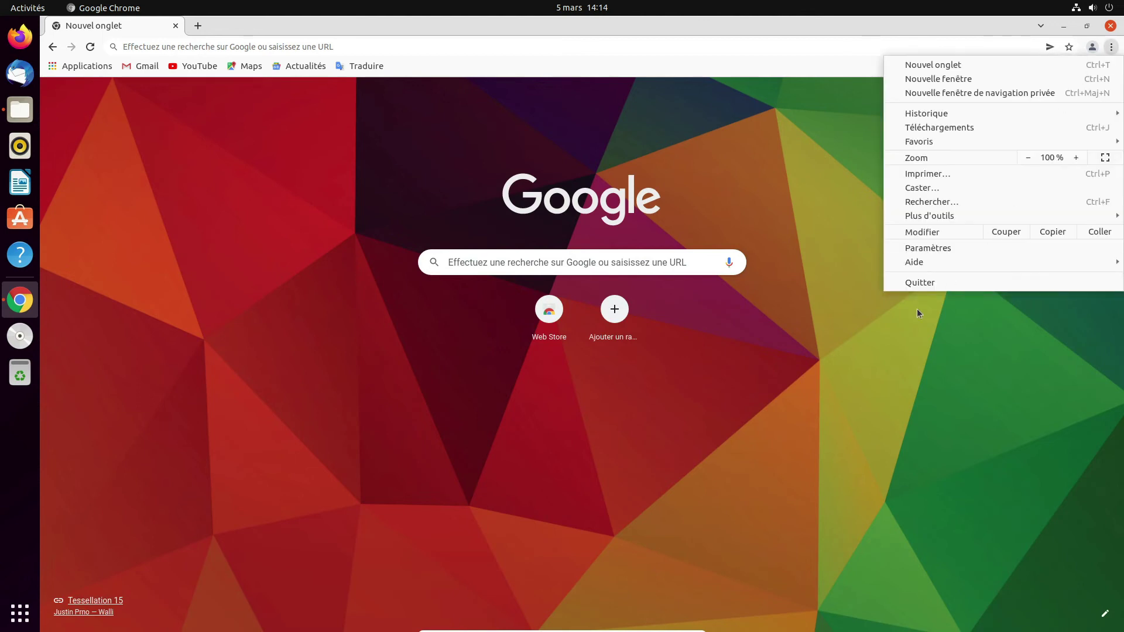
click(912, 249)
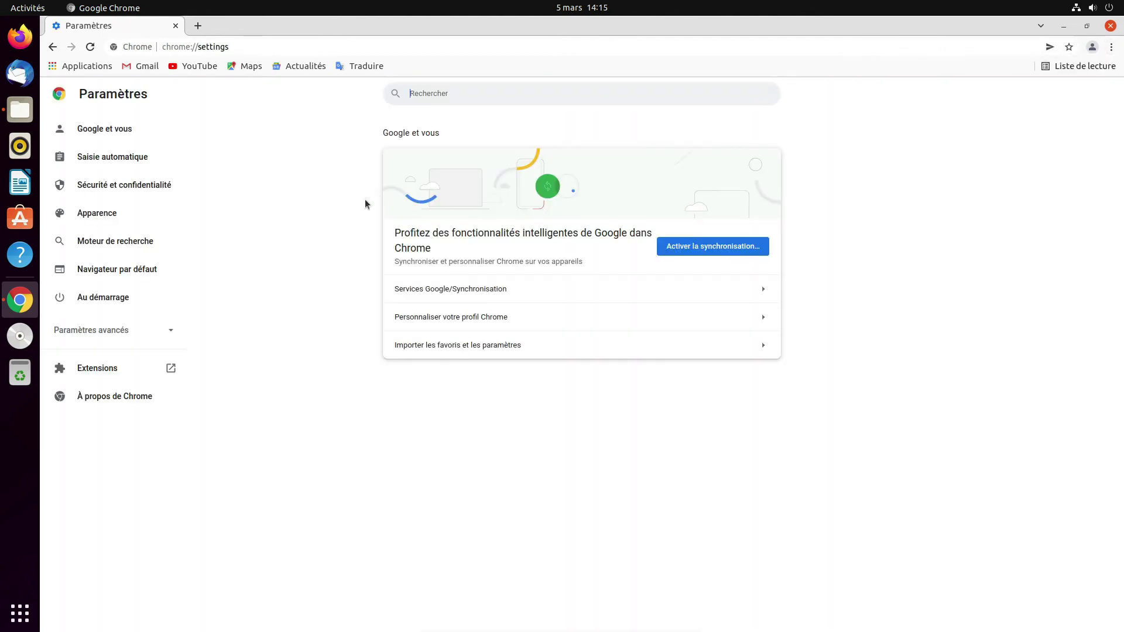
click(130, 405)
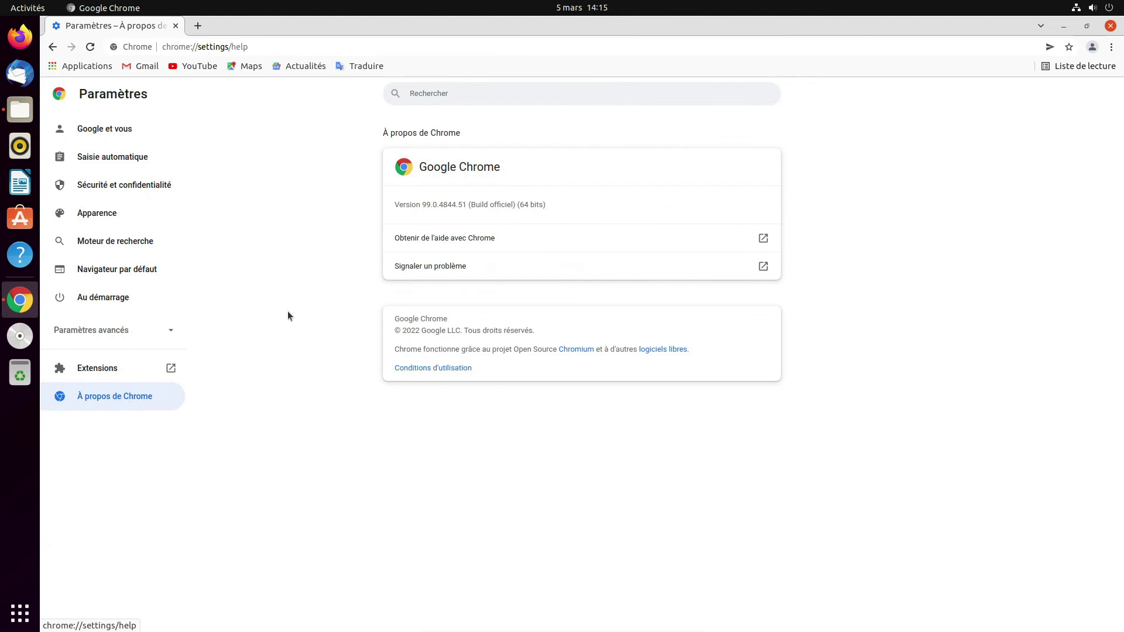
Close the Chrome settings window and the remaining Files window to clear the desktop.
click(1111, 25)
click(577, 59)
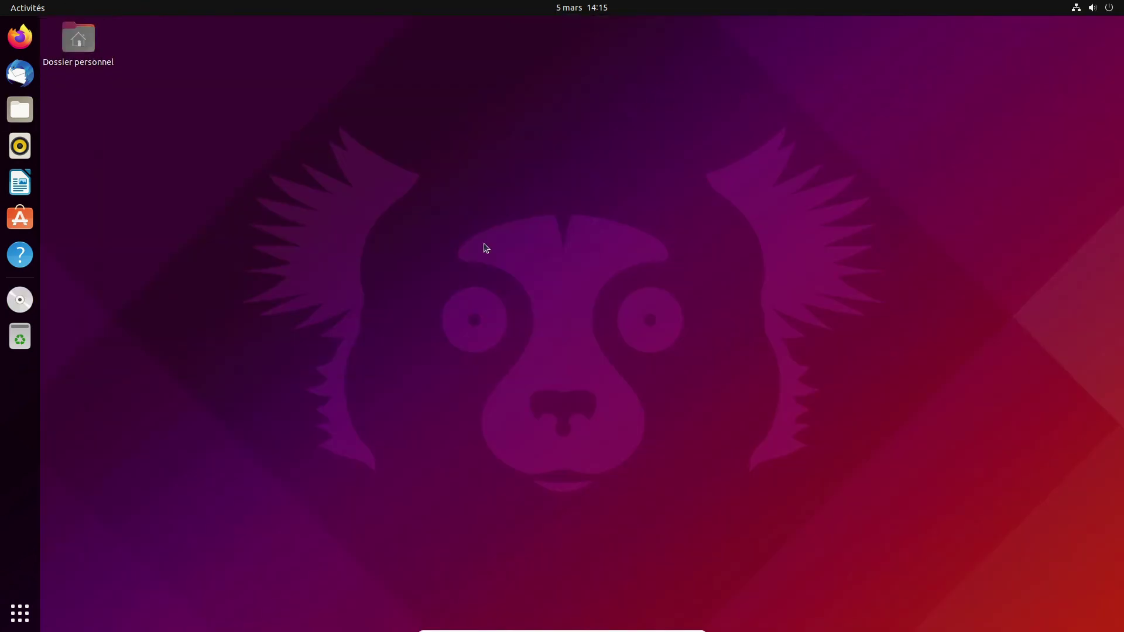
Open a Terminal by searching the applications for cmd and write sudo apt-get update at the prompt without running it.
click(21, 613)
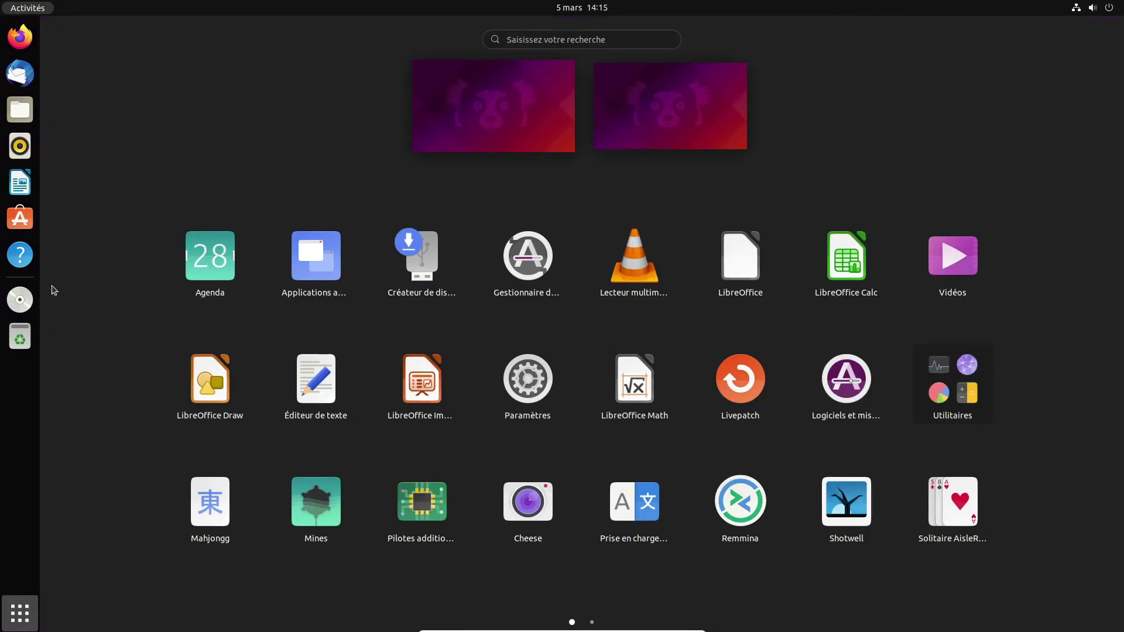
text(cmd)
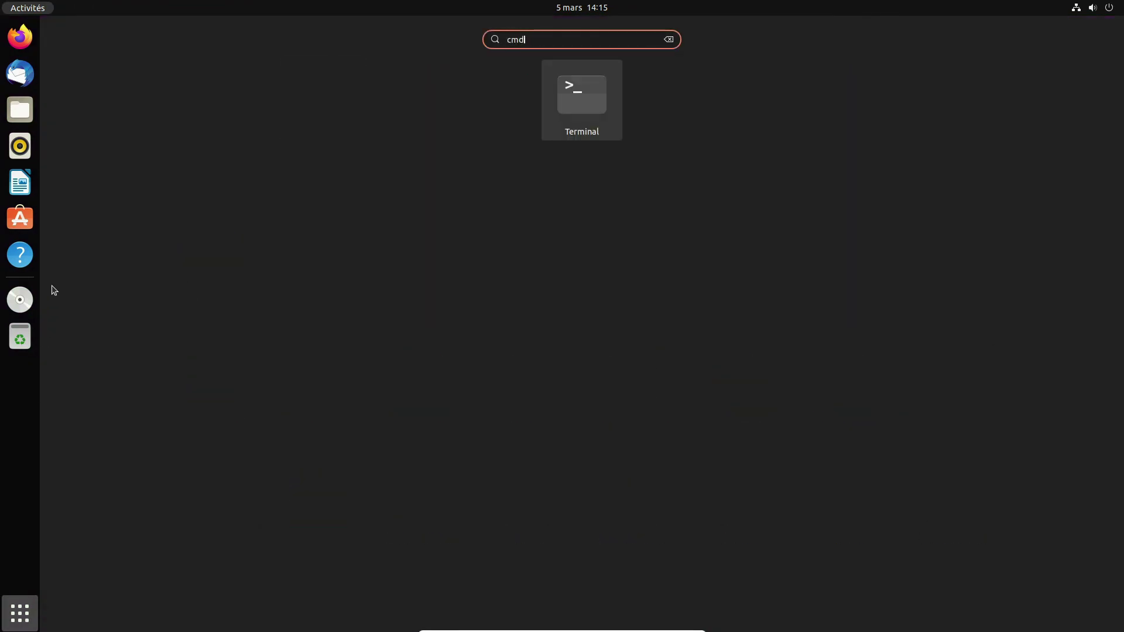
key(Return)
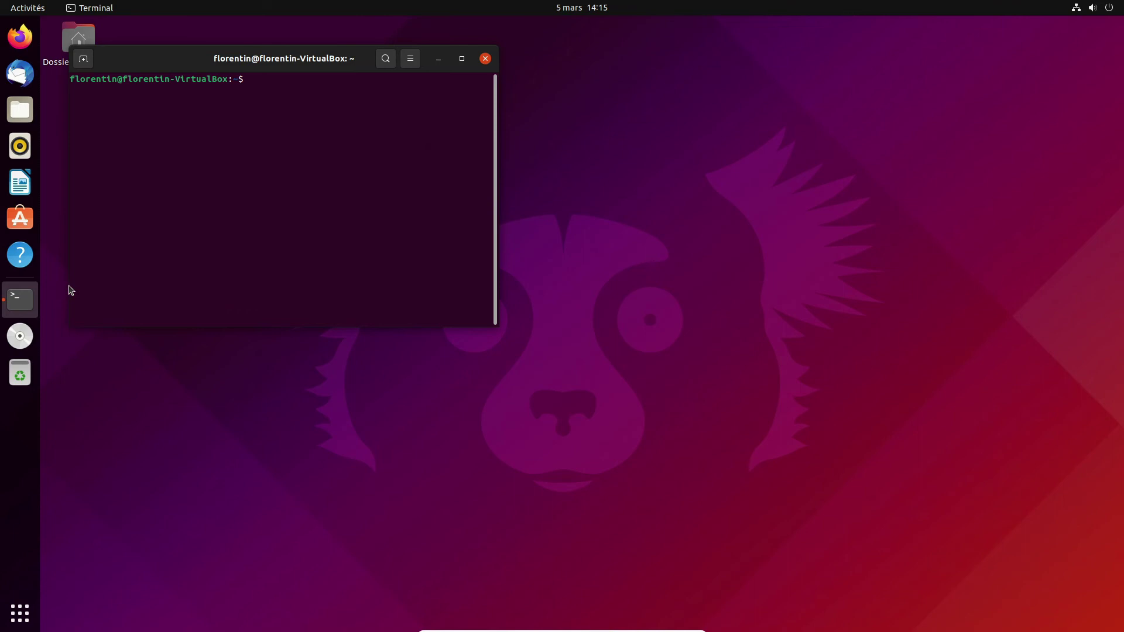
text(sudo a)
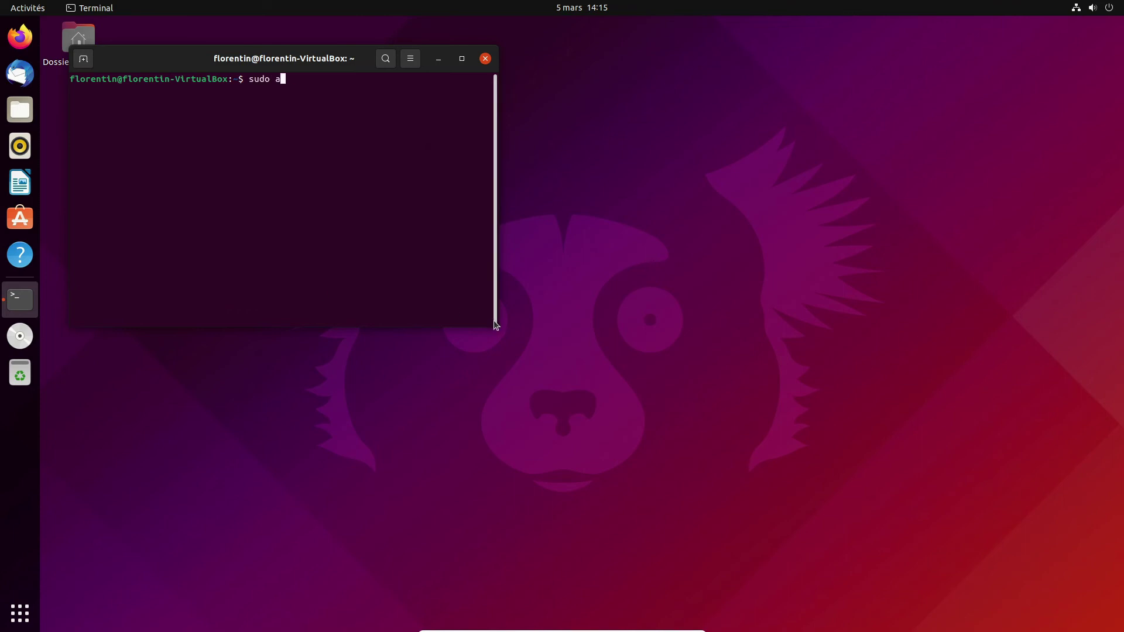
text(pt-get update)
Erase the unexecuted update command and close the terminal session with exit.
key(BackSpace)
key(BackSpace)
key(BackSpace)
key(BackSpace)
key(BackSpace)
key(BackSpace)
key(BackSpace)
key(BackSpace)
key(BackSpace)
key(BackSpace)
key(BackSpace)
key(BackSpace)
key(BackSpace)
key(BackSpace)
key(BackSpace)
key(BackSpace)
key(BackSpace)
key(BackSpace)
key(BackSpace)
text(exit)
key(Return)
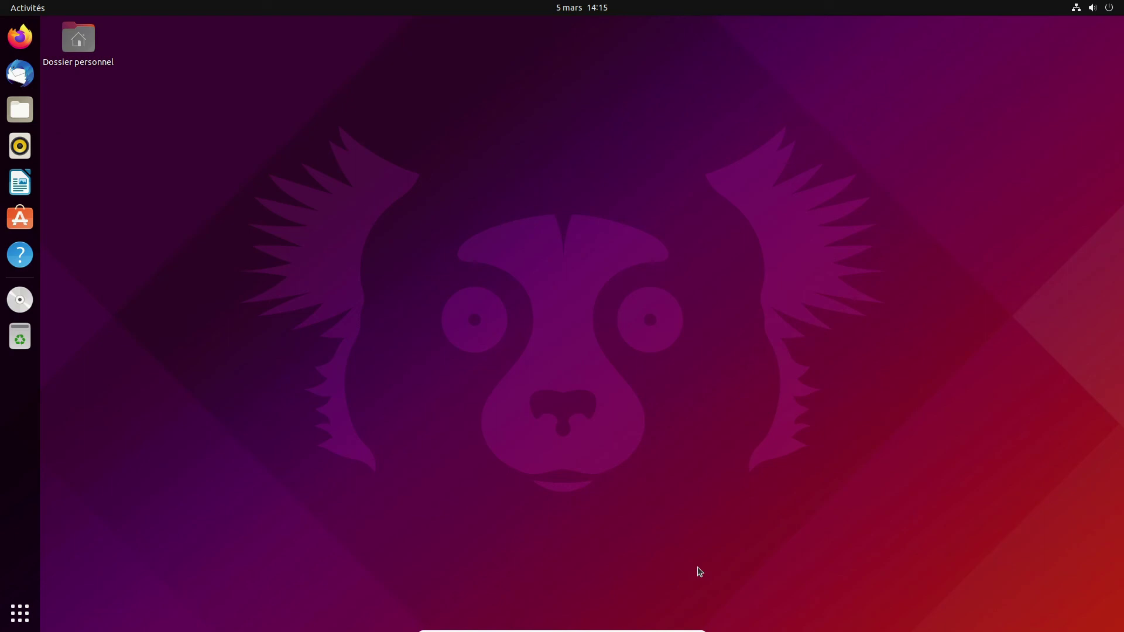
Pin Google Chrome from the applications overview to the dock favourites directly below Firefox, and return to the desktop.
click(19, 613)
scroll(542, 396, down, 1)
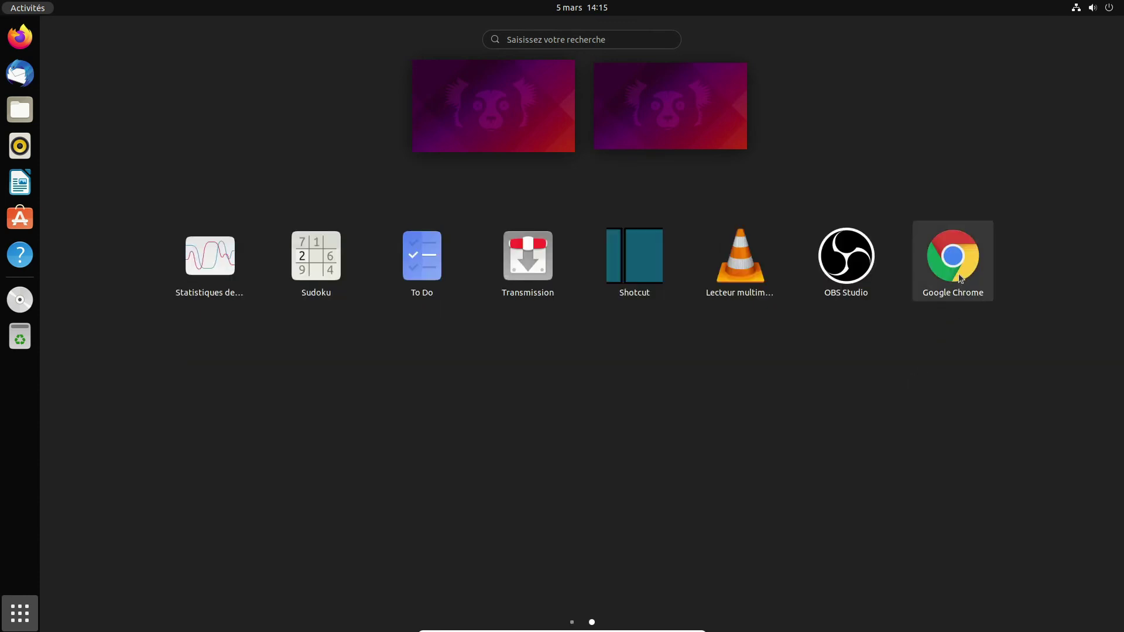
drag(953, 256, 26, 47)
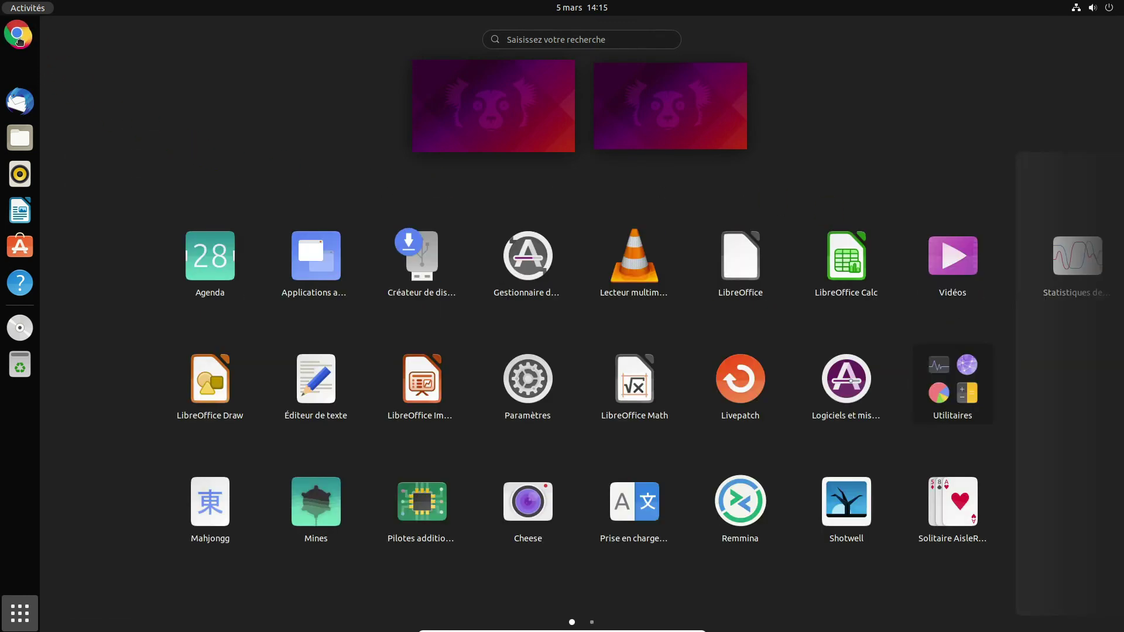
click(20, 613)
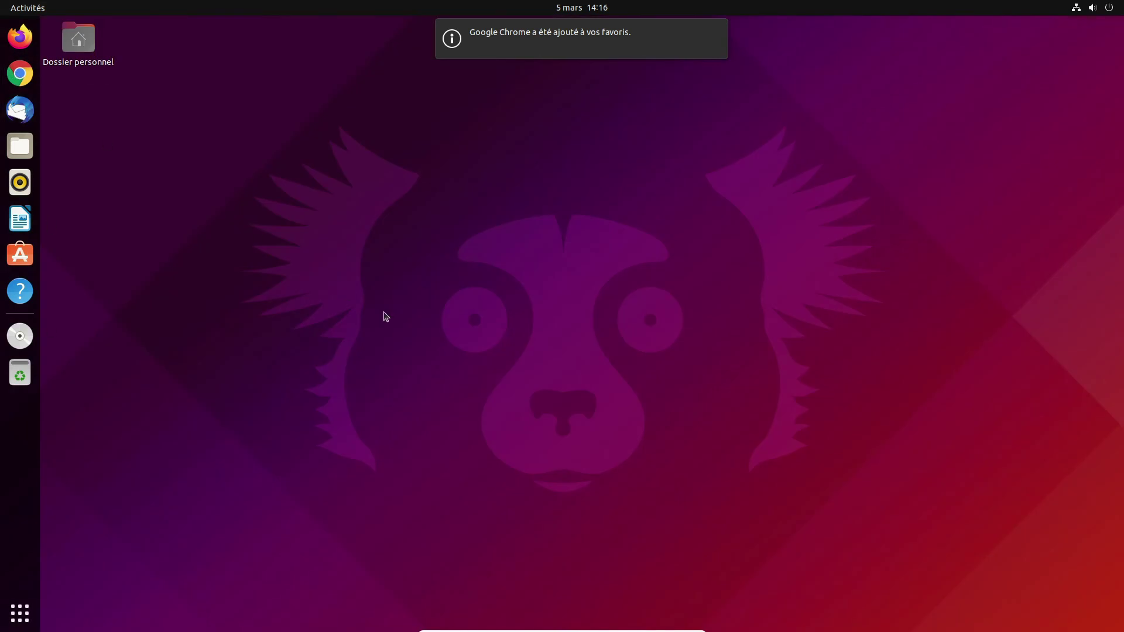